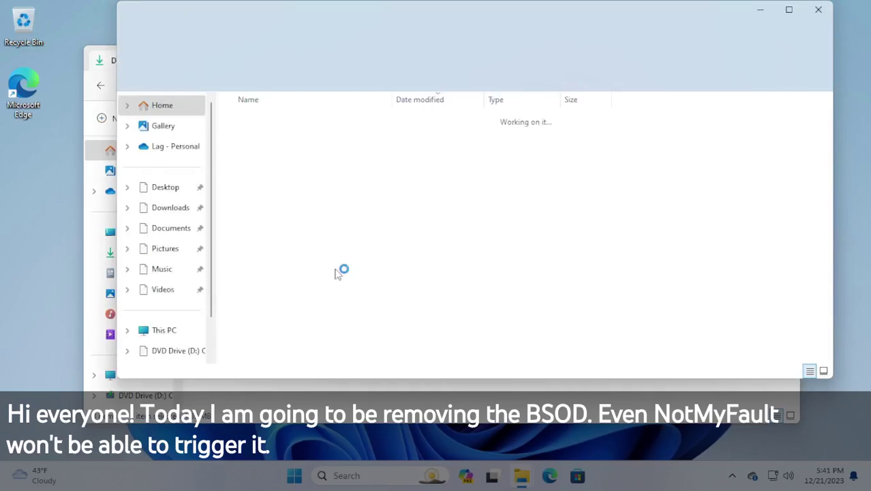
Run notmyfault64 as administrator, accept its license agreement, and trigger a High IRQL fault (Kernel-mode) crash
click(291, 178)
right_click(291, 178)
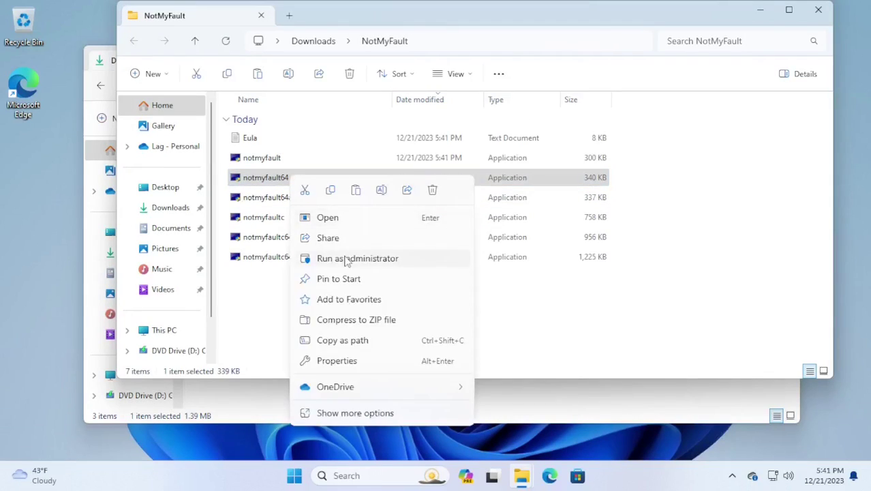
click(346, 255)
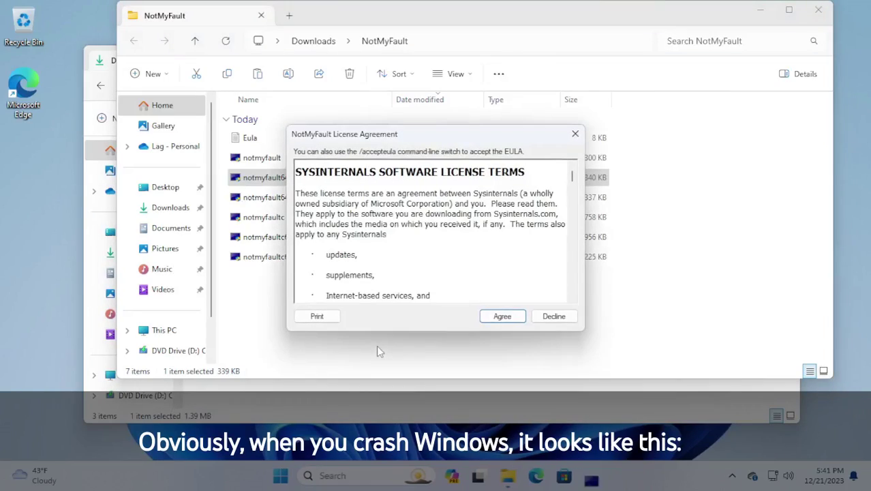
click(502, 314)
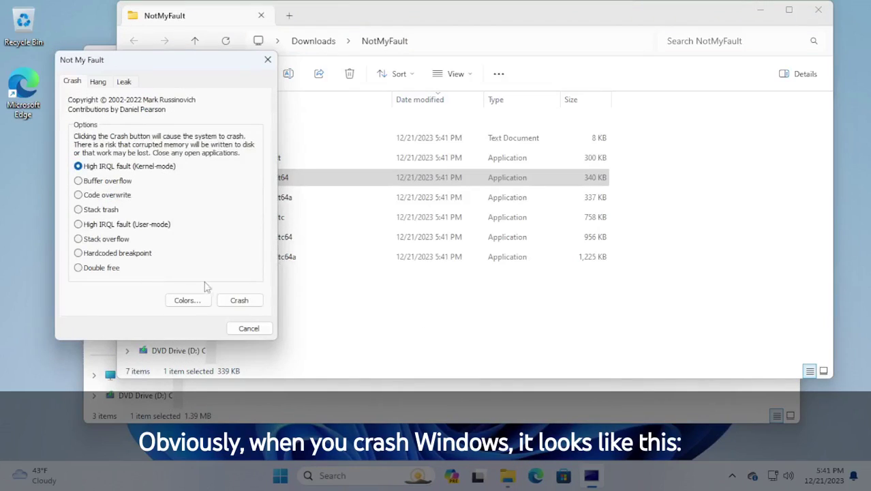
click(240, 300)
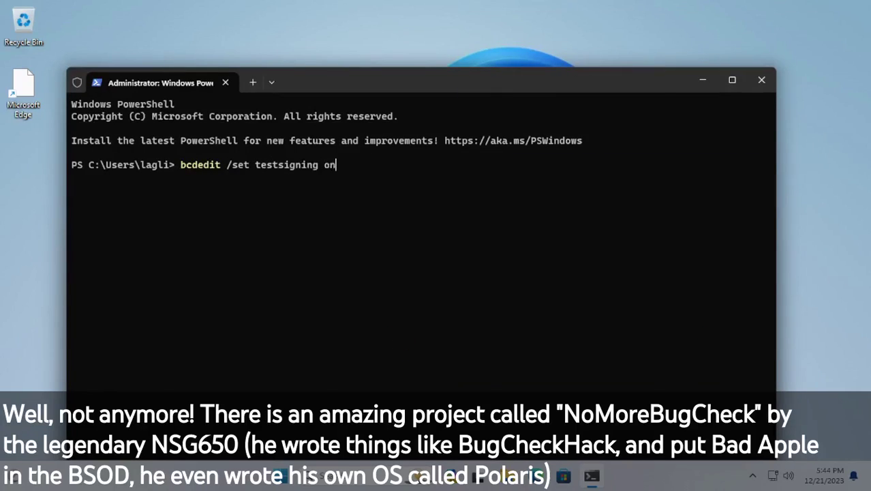
Turn on test signing with bcdedit /set testsigning on and restart the computer immediately with shutdown /r /t 0
key(Return)
text(shutdown /r /t 0)
key(Return)
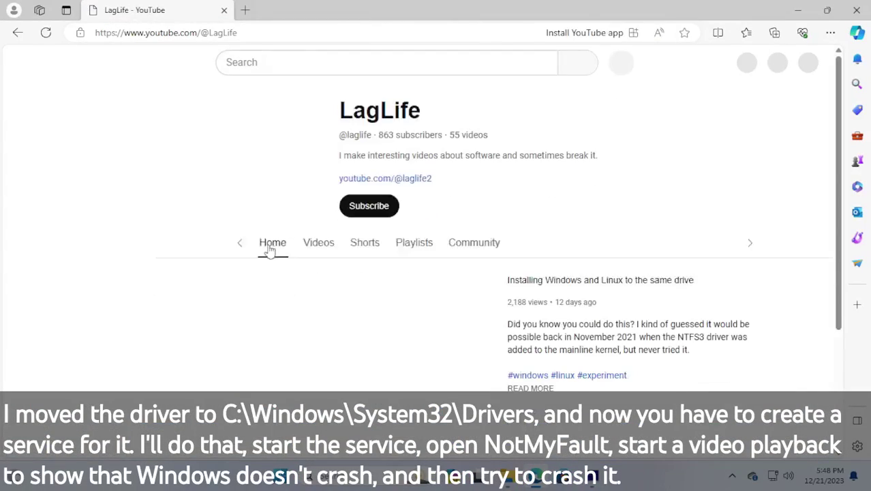
Open "The Blue Screen of Death... on Linux?!" from the LagLife channel, place the Not My Fault window beside it, and dismiss the YouTube TV offer
click(281, 244)
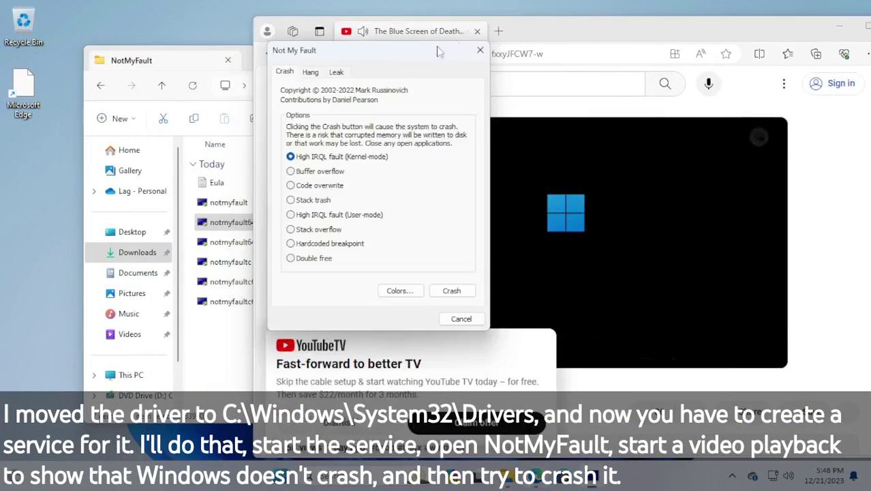
drag(408, 54, 173, 33)
click(328, 422)
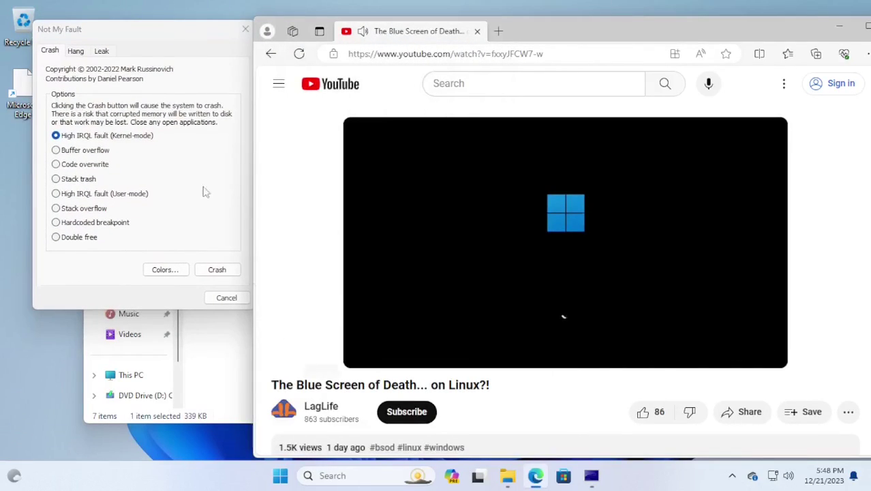
Trigger the High IRQL fault (Kernel-mode) crash during playback and move the browser and Not My Fault windows to test their responsiveness
click(191, 41)
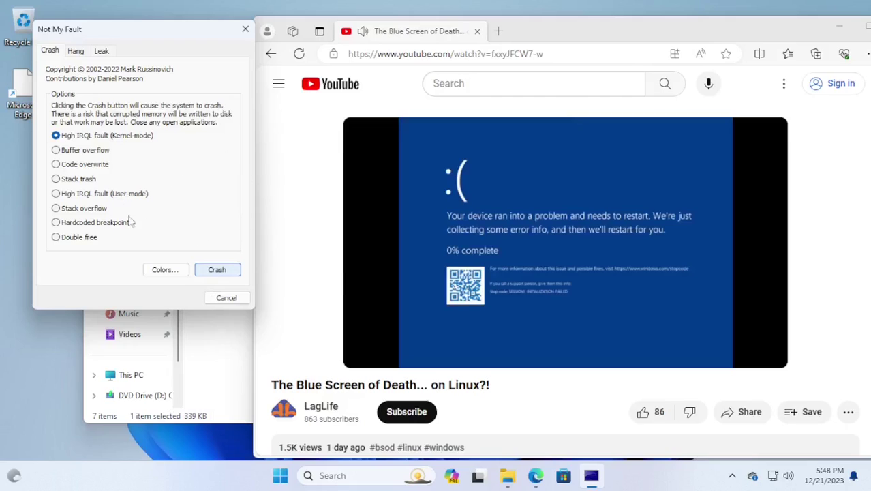
click(298, 129)
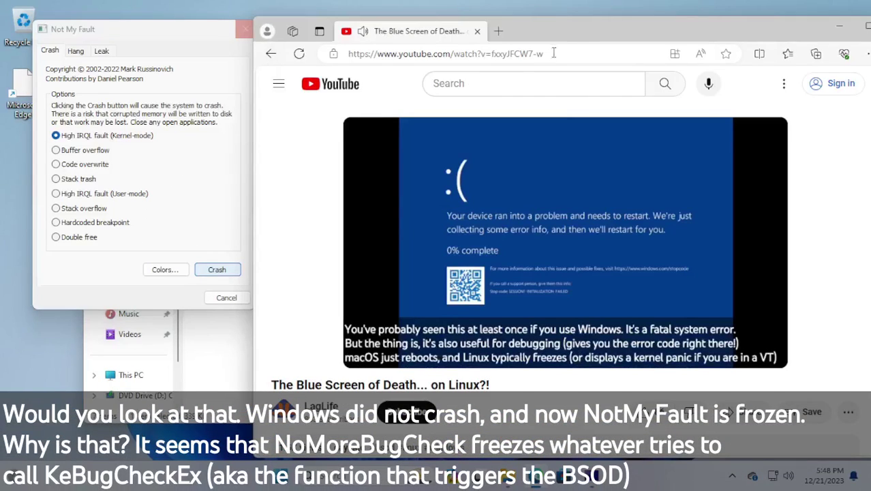
drag(583, 39, 675, 65)
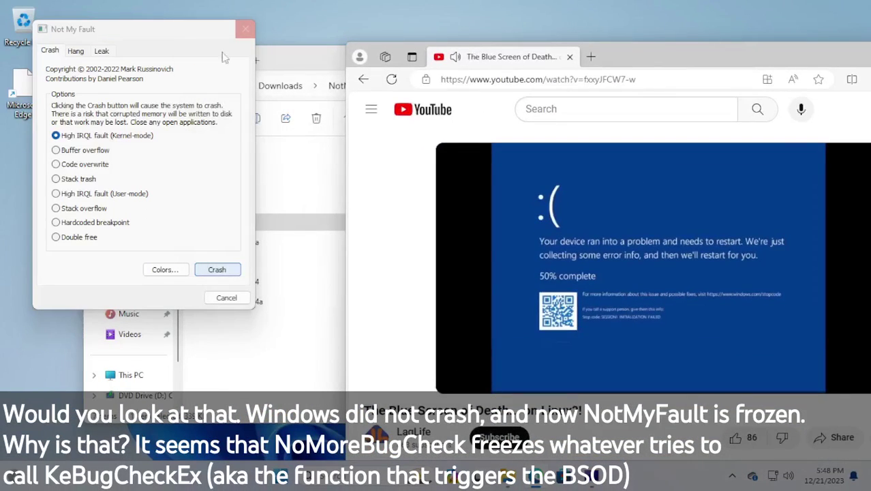
click(131, 29)
drag(130, 29, 135, 124)
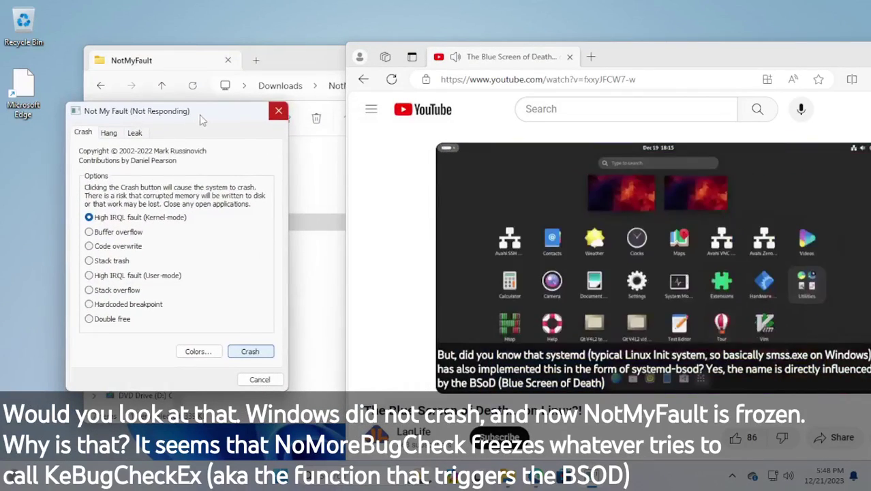
drag(227, 115, 219, 55)
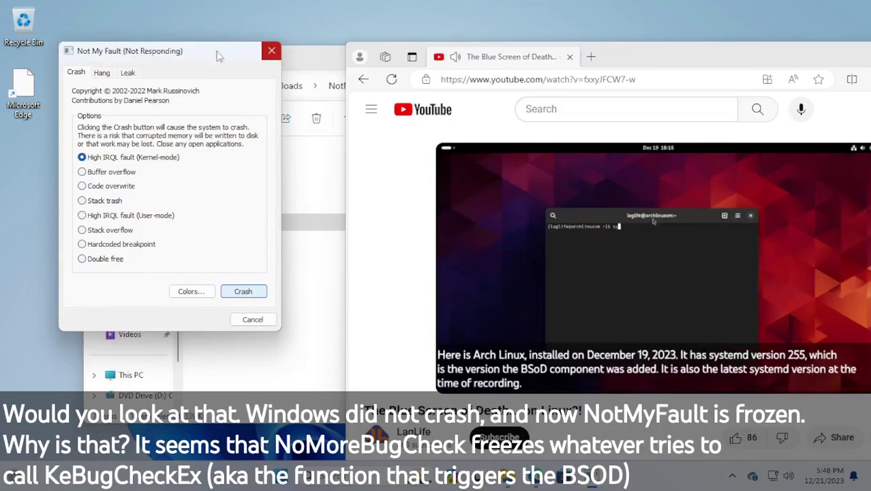
Open Task Manager and examine the Driver Bug Test Program process and the system's CPU performance
right_click(187, 476)
click(225, 427)
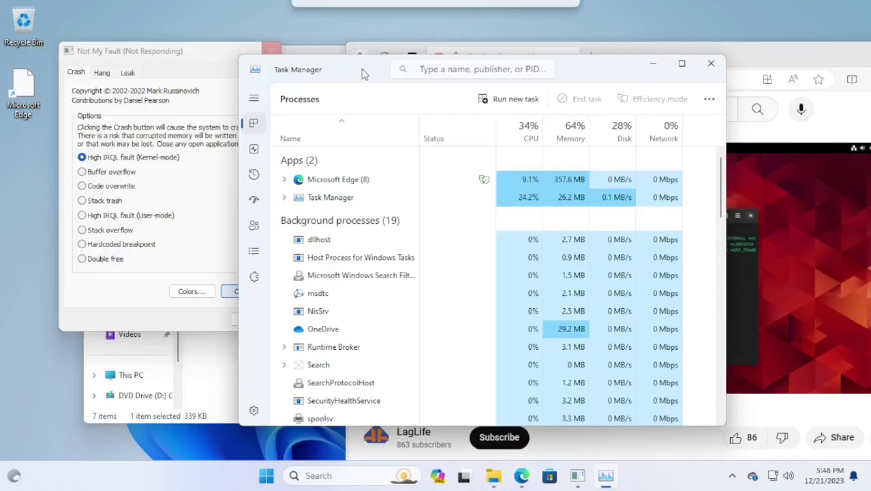
drag(362, 72, 420, 81)
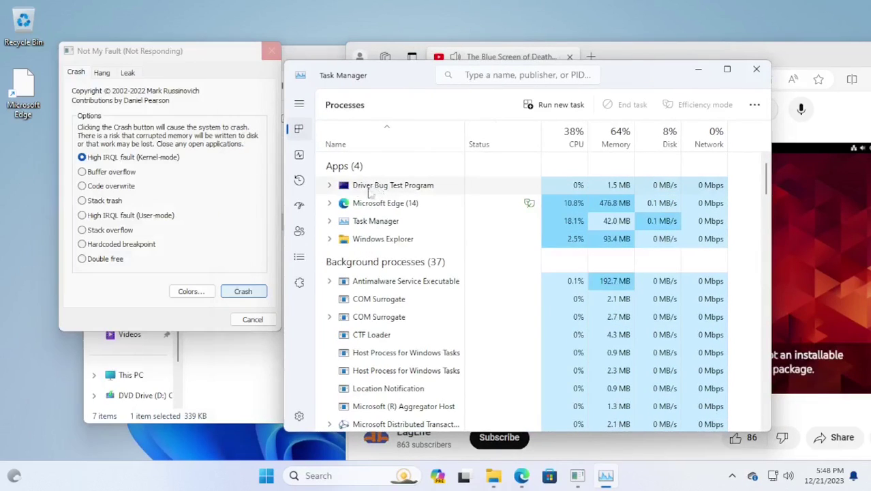
click(330, 187)
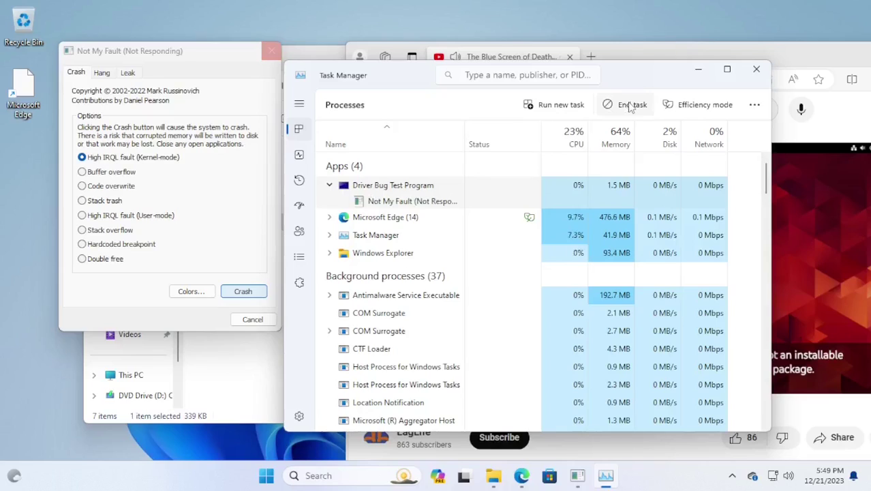
click(299, 157)
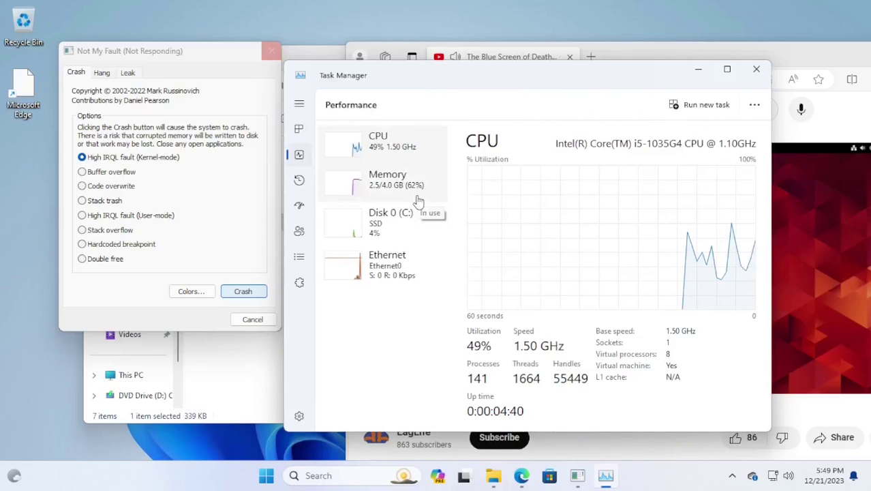
click(298, 130)
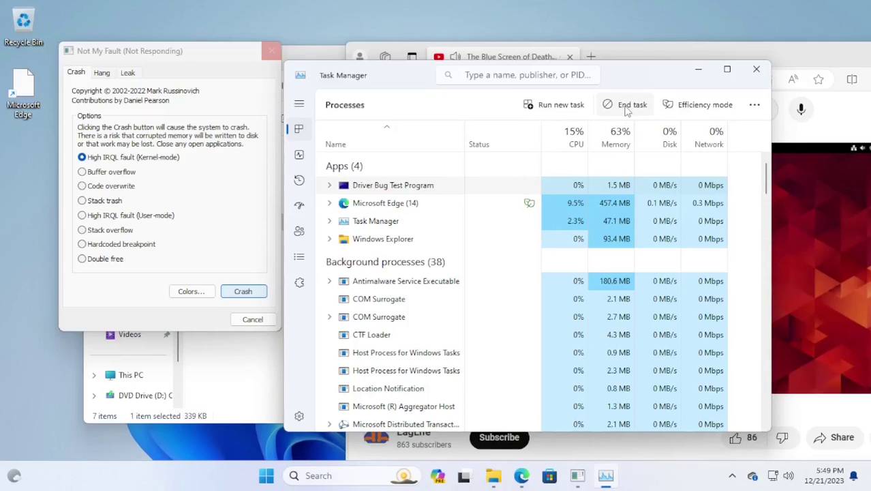
Close Task Manager and try to end the unresponsive Not My Fault process from its own window
click(767, 77)
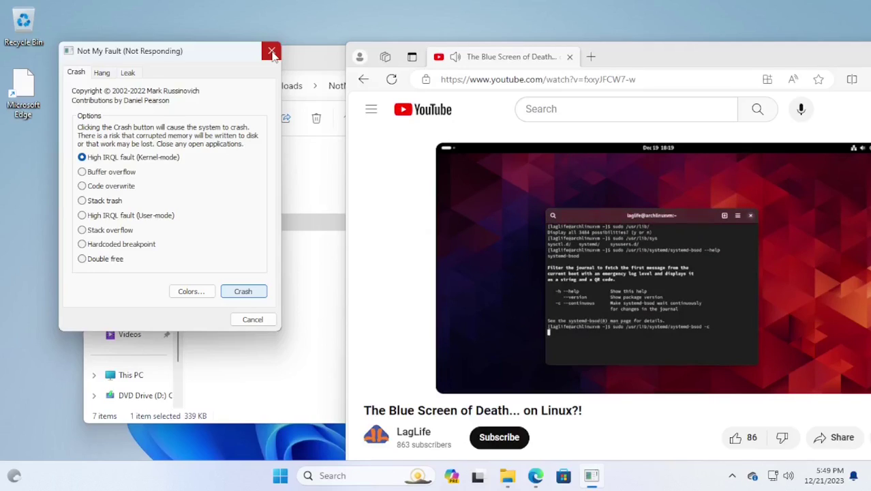
click(271, 53)
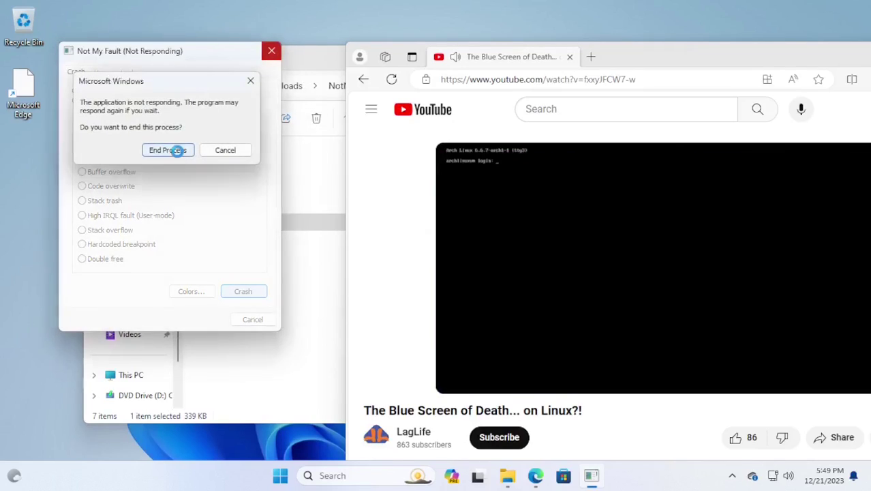
click(172, 148)
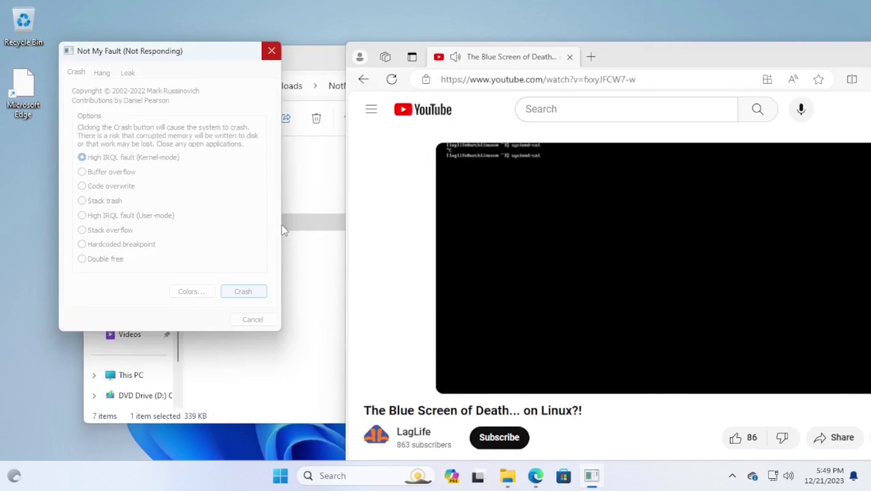
Search the web for "system informer" in a new tab and download the 3.0.7420 nightly build setup from the official site
click(536, 476)
click(592, 62)
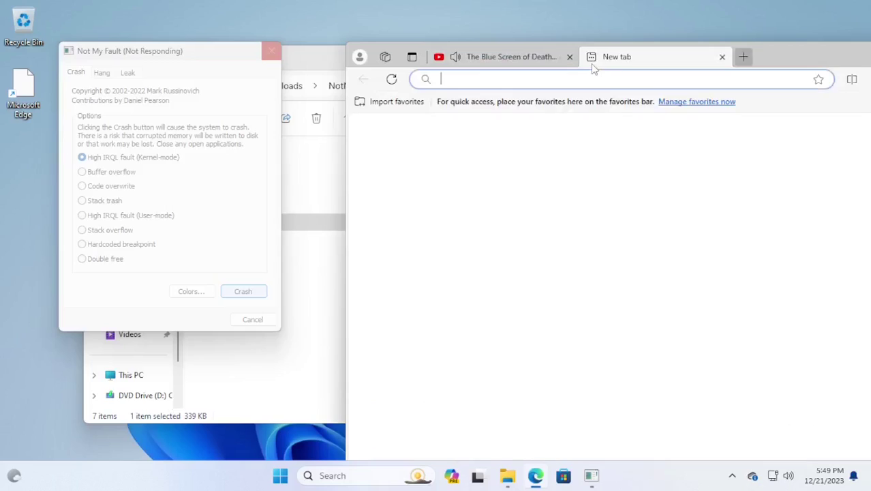
text(system informer)
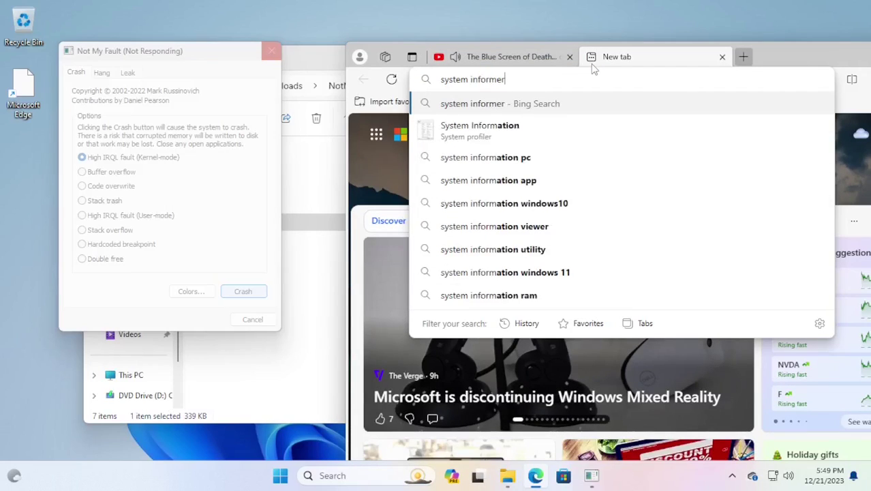
key(Return)
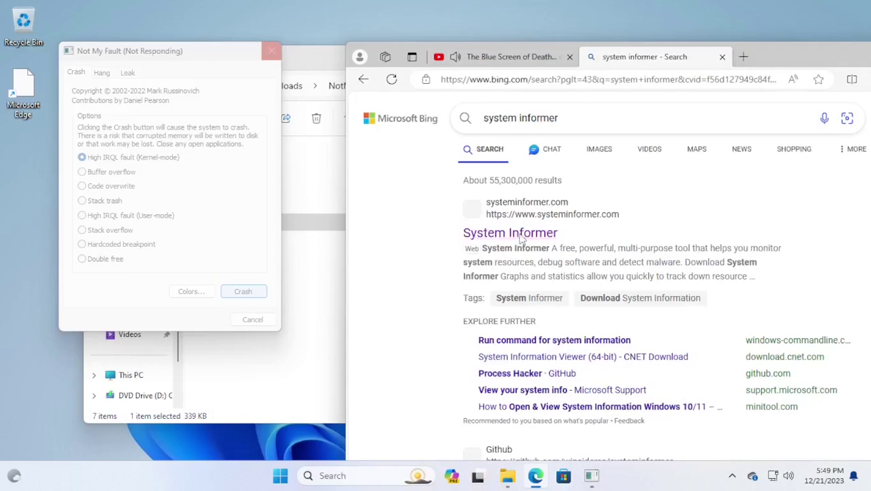
click(520, 235)
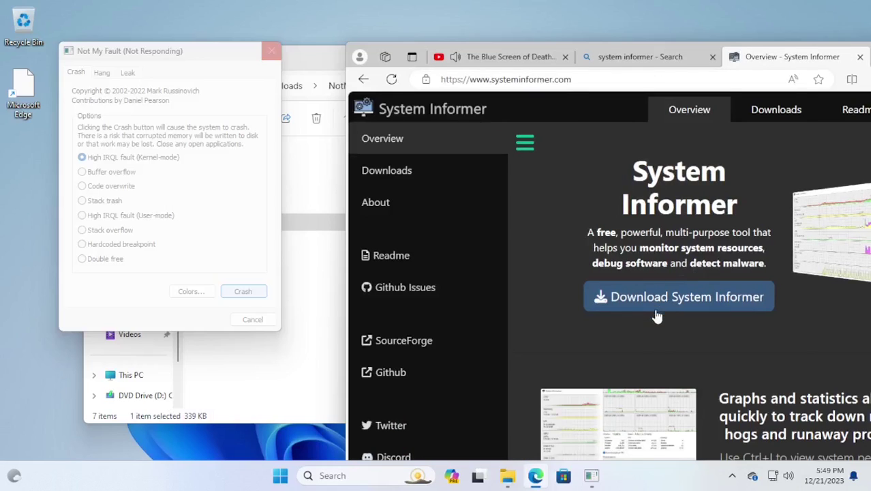
click(654, 311)
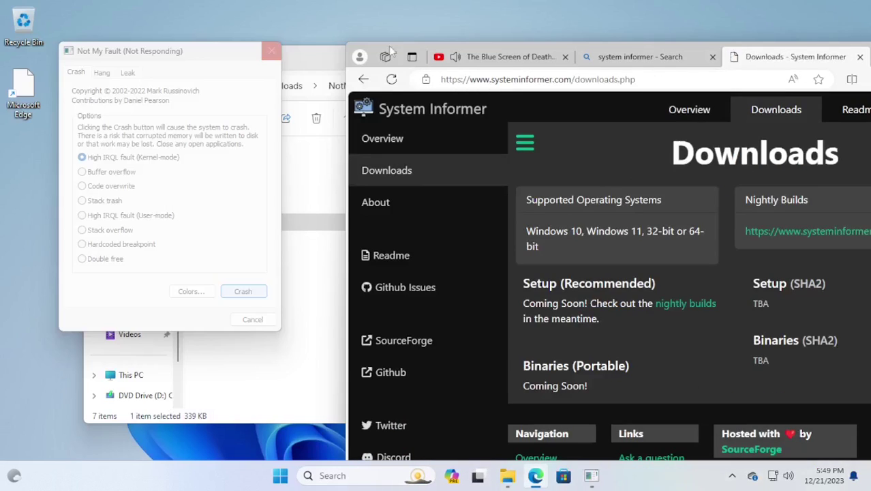
click(801, 232)
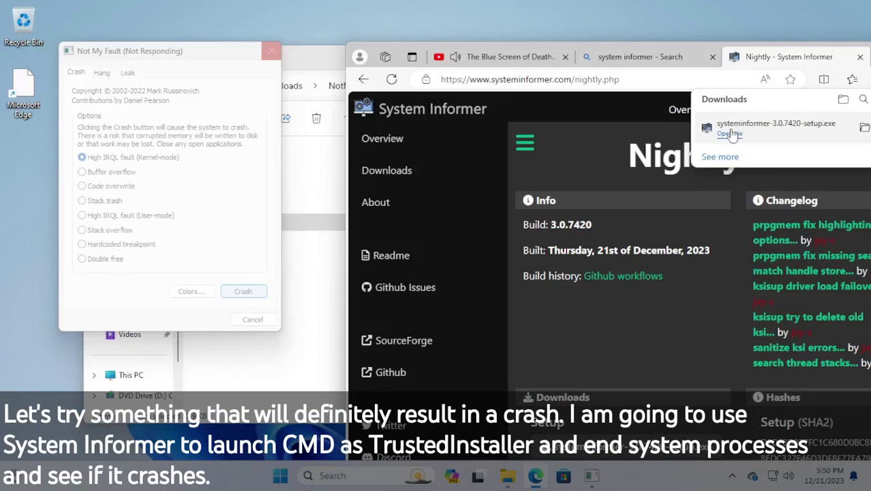
Install System Informer from the downloaded setup with administrator approval, and close its website and search tabs
click(490, 264)
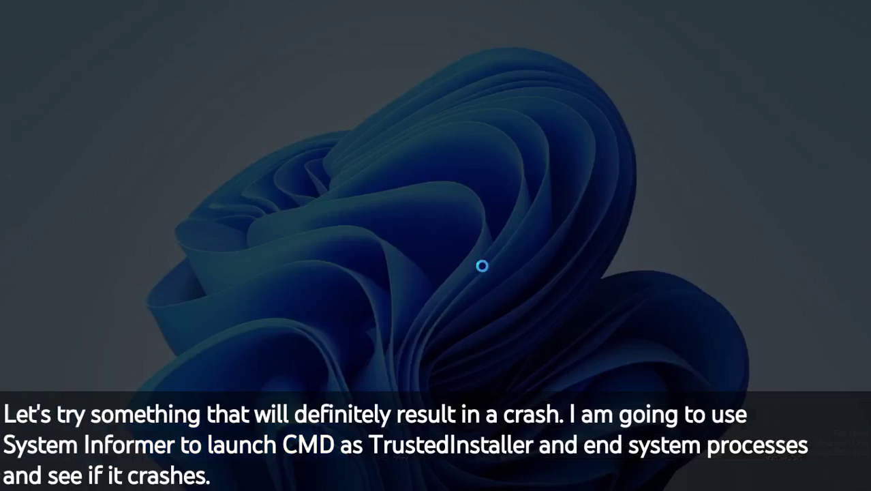
click(369, 352)
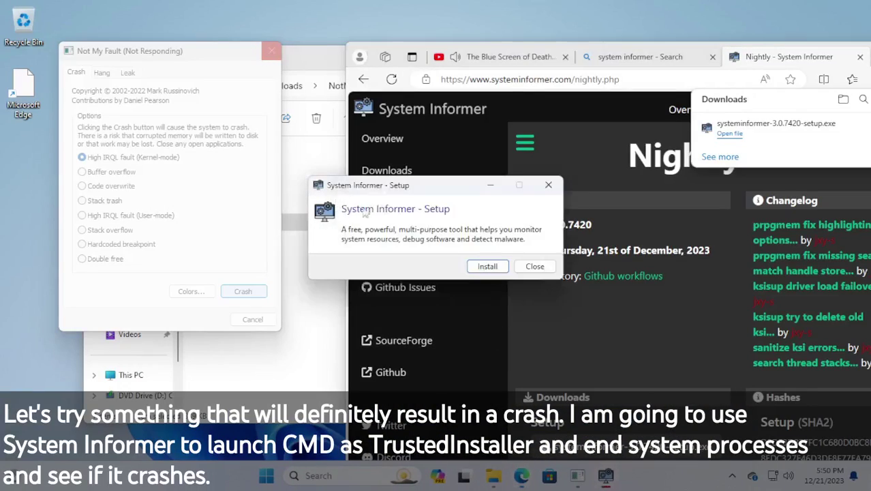
click(484, 266)
click(482, 279)
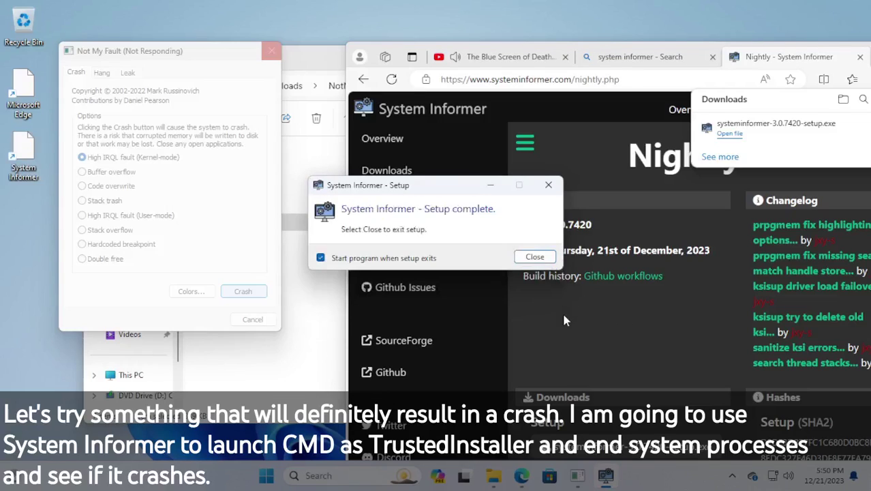
click(533, 277)
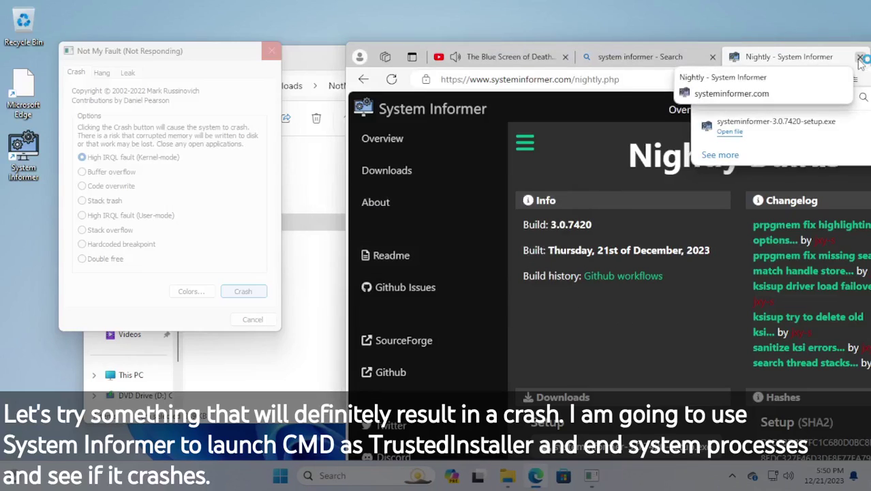
click(861, 58)
click(723, 57)
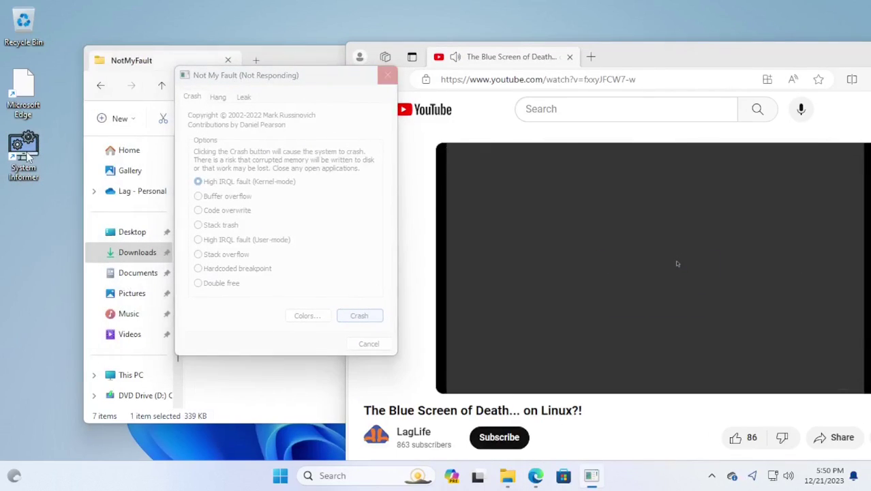
Launch System Informer, enable the kernel-mode driver in its options, and close the video's browser tab
double_click(27, 157)
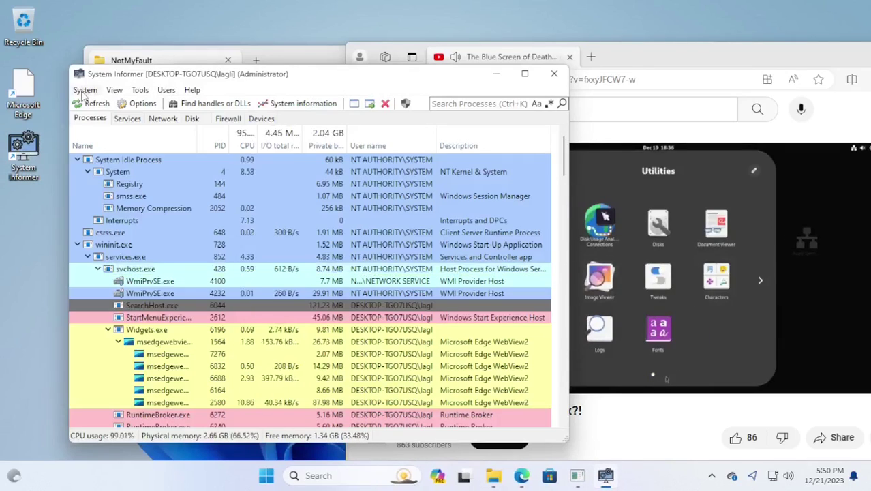
click(85, 89)
click(99, 183)
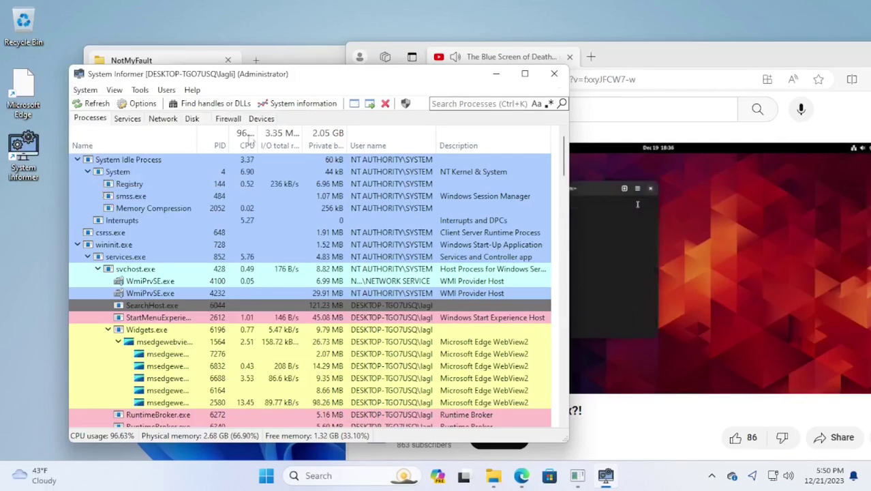
click(570, 57)
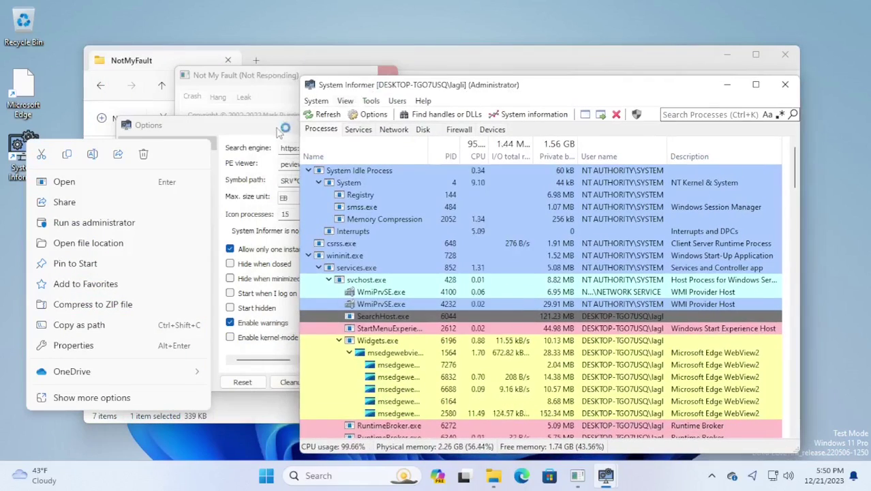
click(229, 338)
click(494, 382)
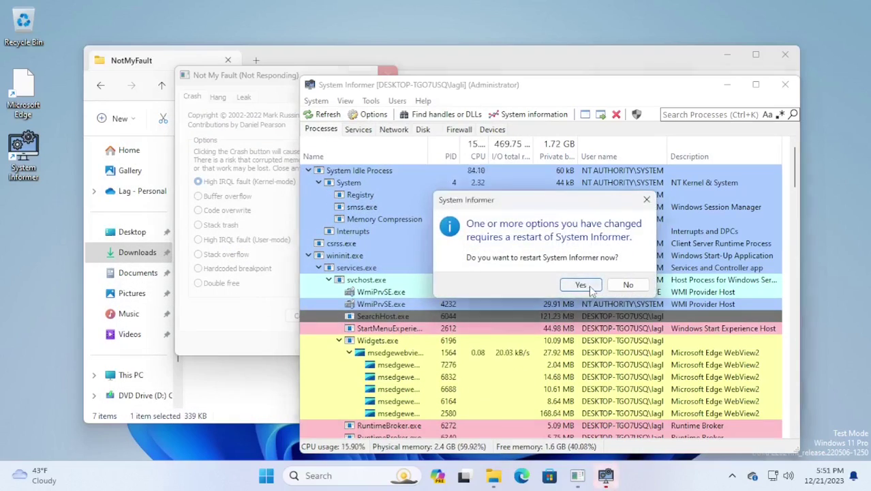
Restart System Informer to apply the changed options, and close the NotMyFault folder window
click(580, 285)
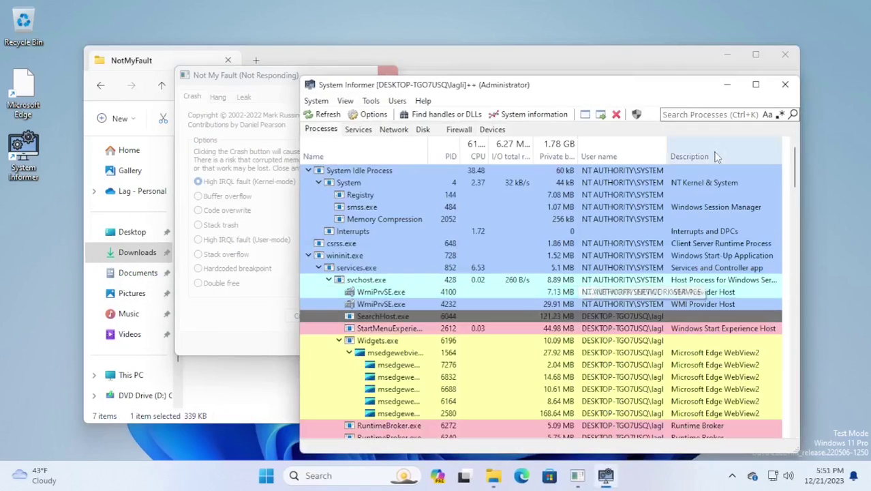
click(787, 56)
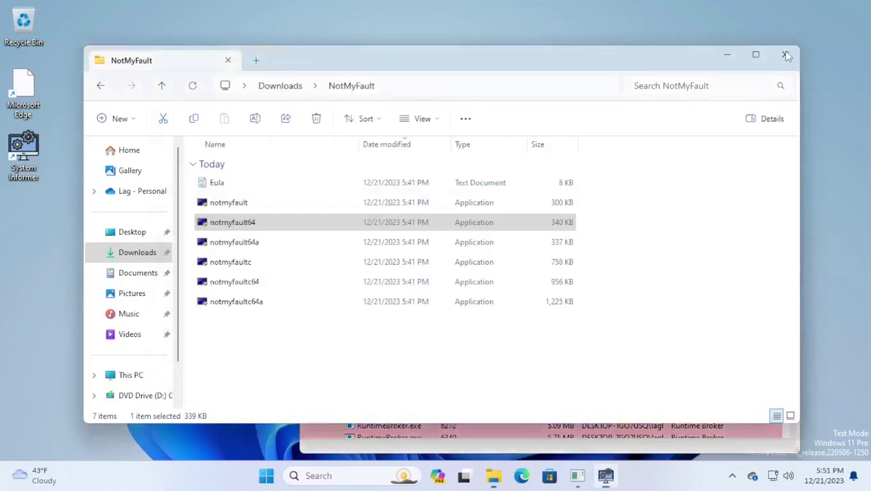
click(787, 55)
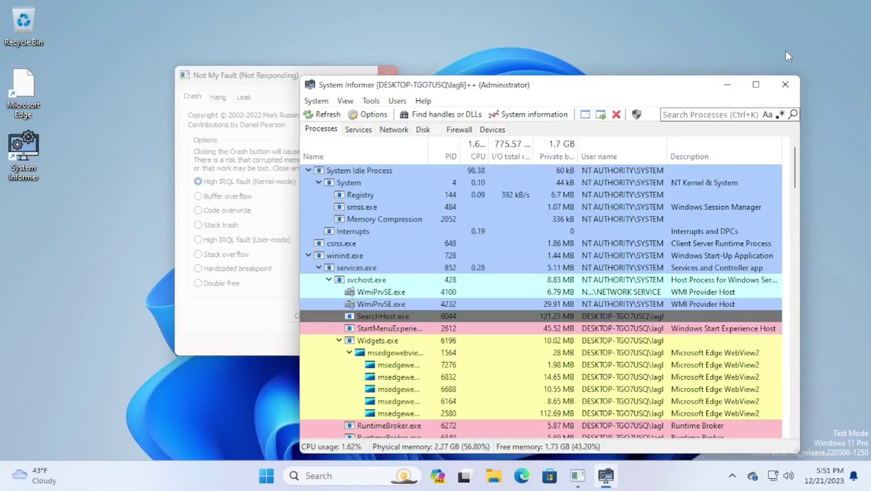
Try to terminate the first critical csrss.exe process in the process list, confirming the shutdown warning
scroll(575, 253, down, 15)
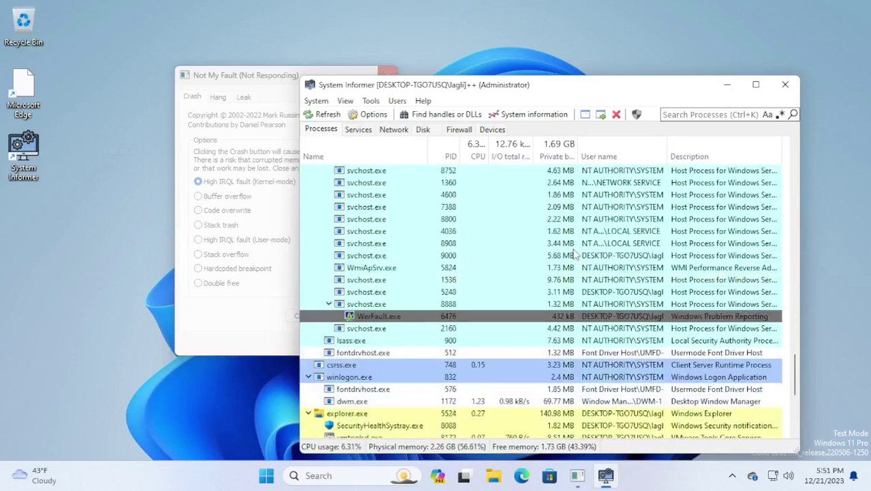
scroll(430, 294, down, 6)
scroll(430, 294, up, 20)
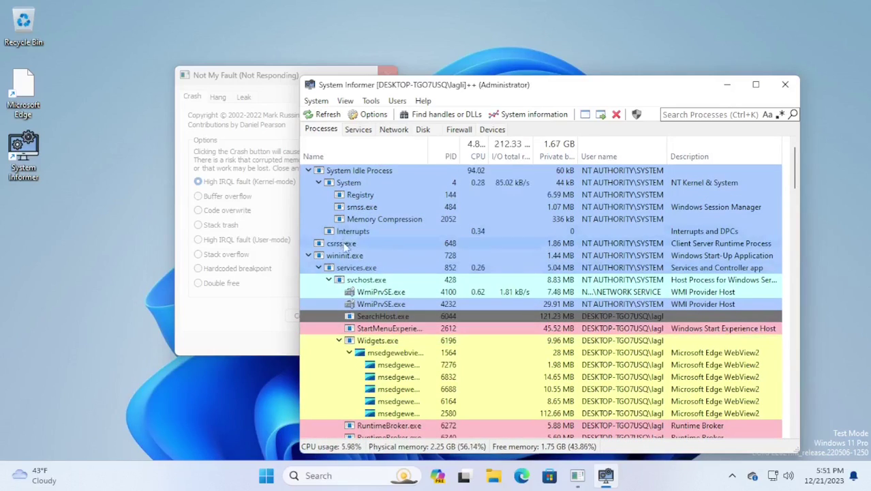
right_click(398, 244)
click(465, 127)
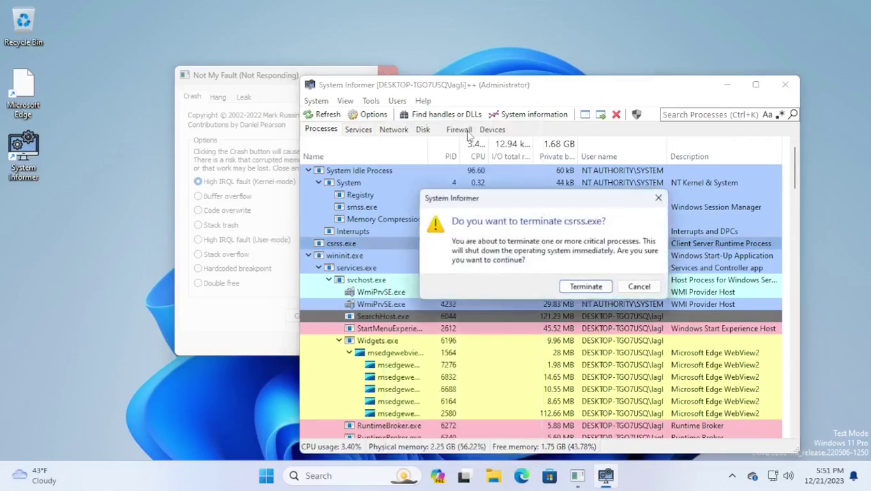
click(582, 289)
click(579, 279)
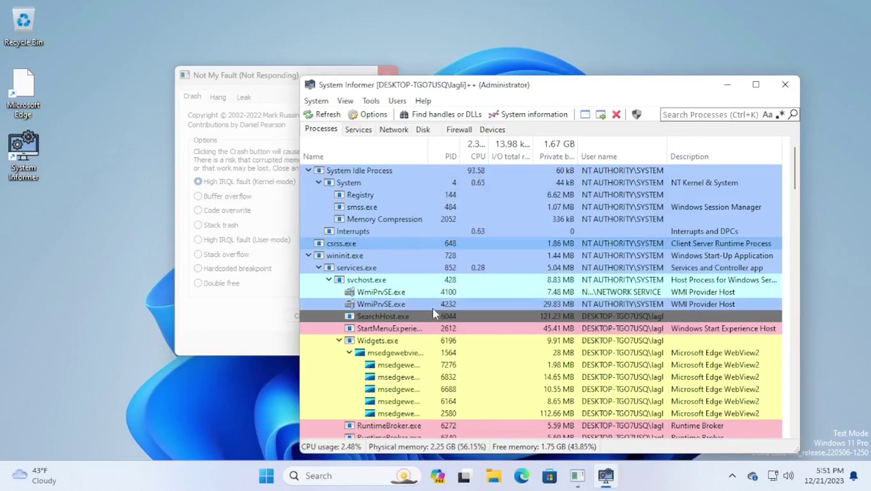
Run cmd from System Informer, move its console over the process list, and enter the beginning of a "taskkill /f /im" command
scroll(433, 314, down, 2)
scroll(433, 313, down, 5)
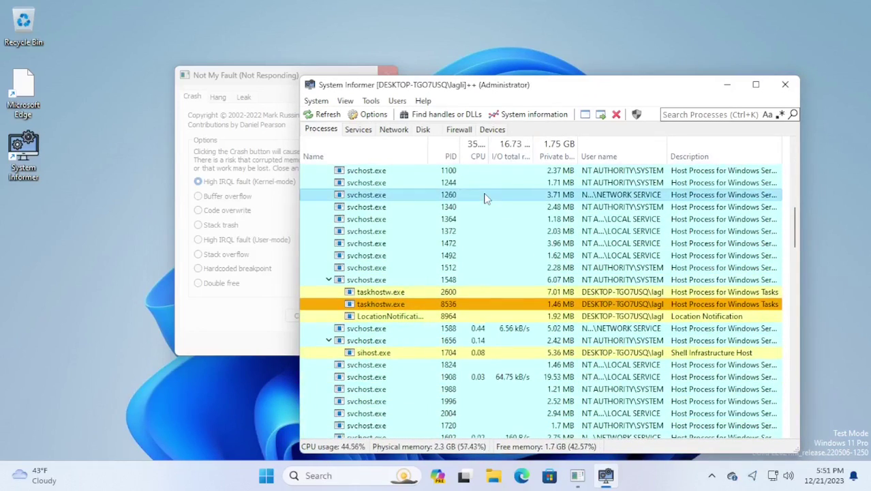
click(316, 100)
click(331, 115)
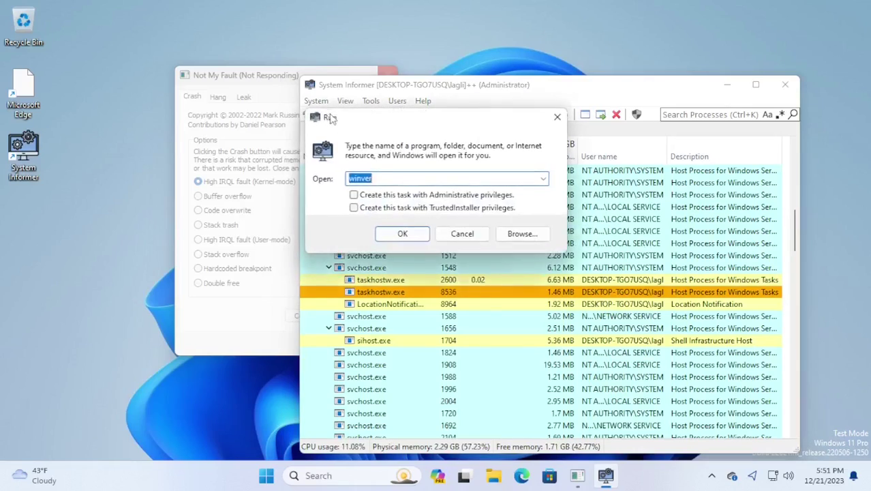
text(cmd)
click(402, 233)
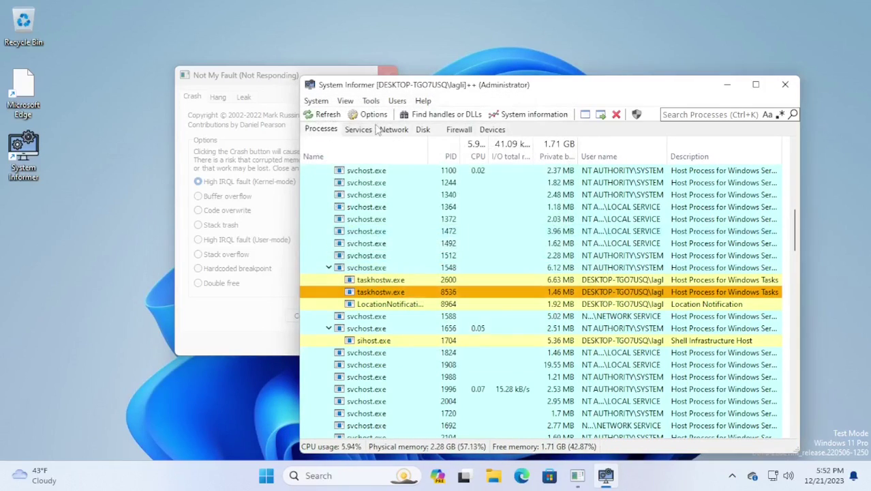
drag(252, 96, 496, 137)
text(t)
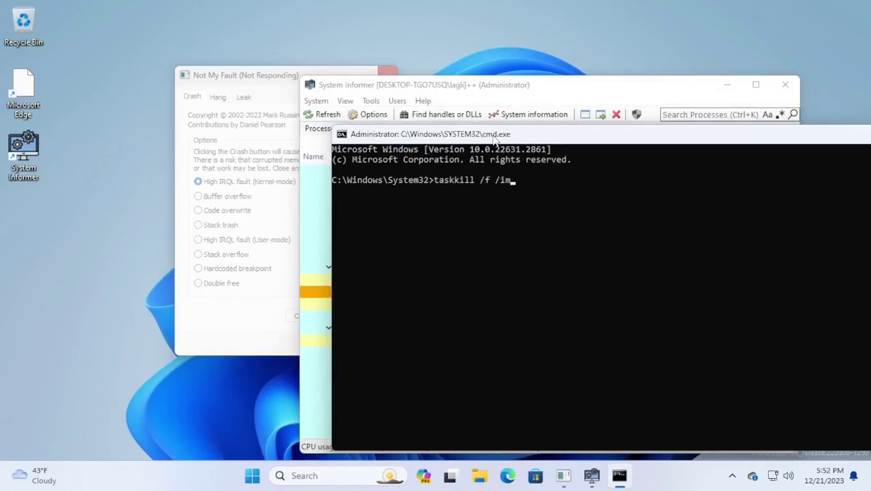
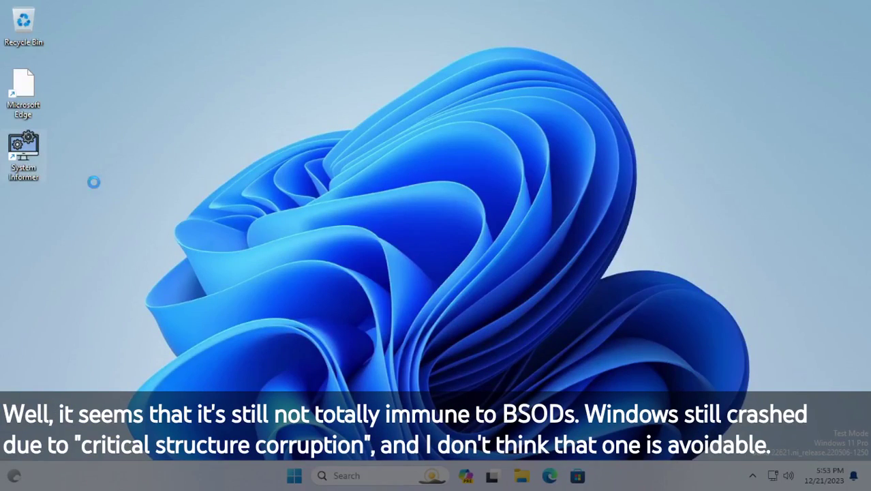
Relaunch System Informer with administrator approval, check the NoMoreBugCheck driver by filtering services for "NoMore", and return to the unfiltered process list
key(shift+F10)
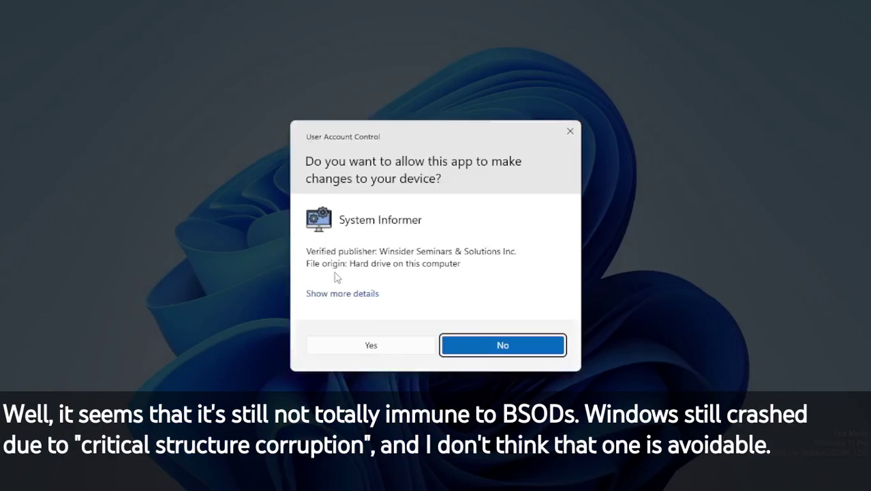
click(378, 344)
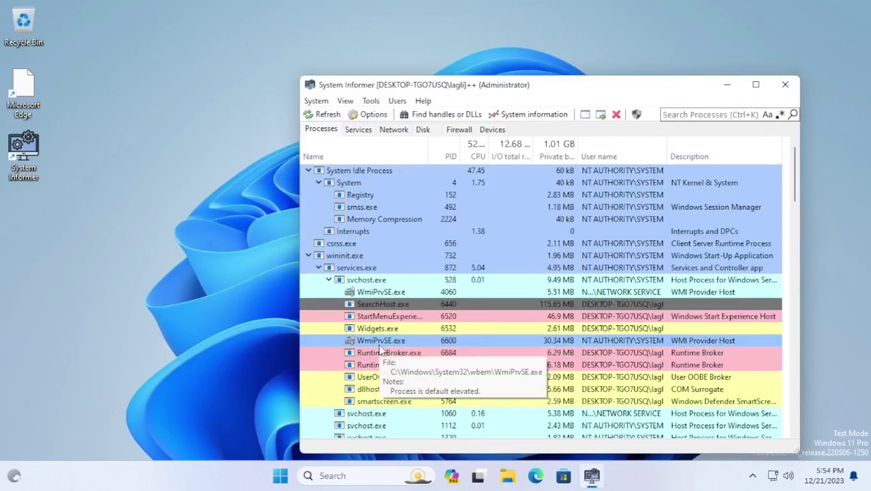
click(358, 129)
text(NoMore)
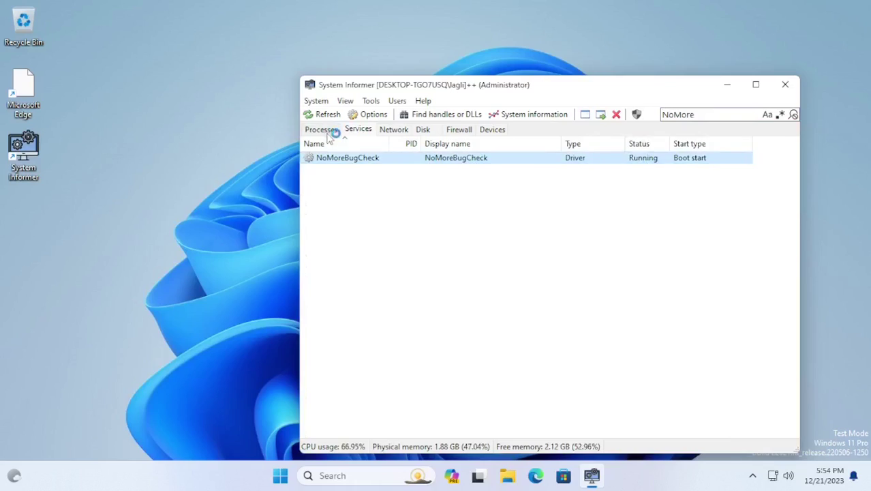
click(326, 131)
key(BackSpace)
key(BackSpace)
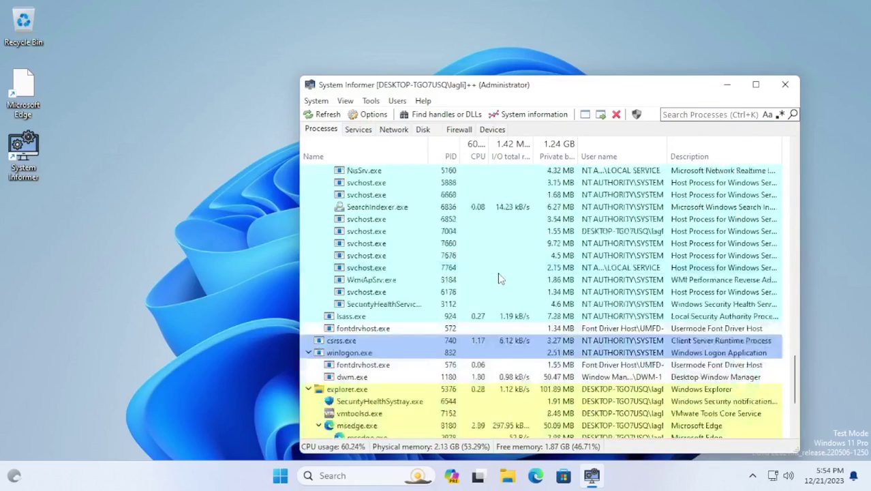
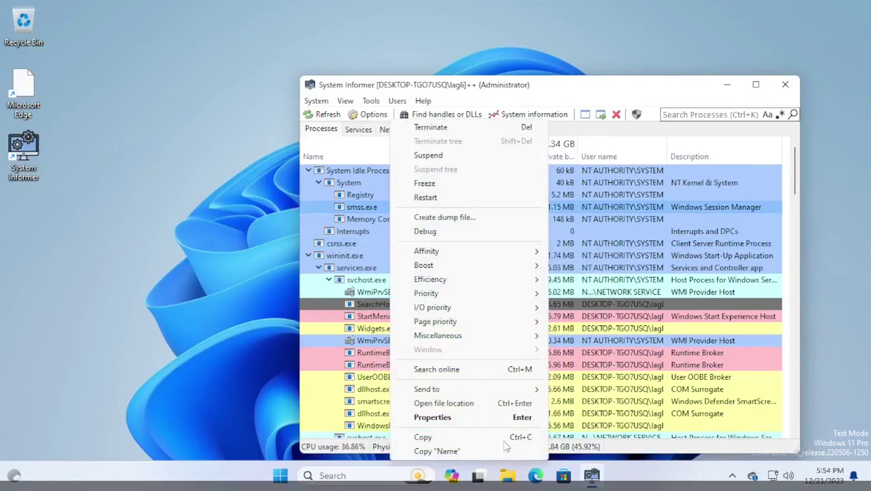
Apply a miscellaneous process action to smss.exe, and try to terminate the critical wininit.exe process
mouse_move(443, 335)
click(566, 170)
click(580, 284)
click(344, 255)
key(Delete)
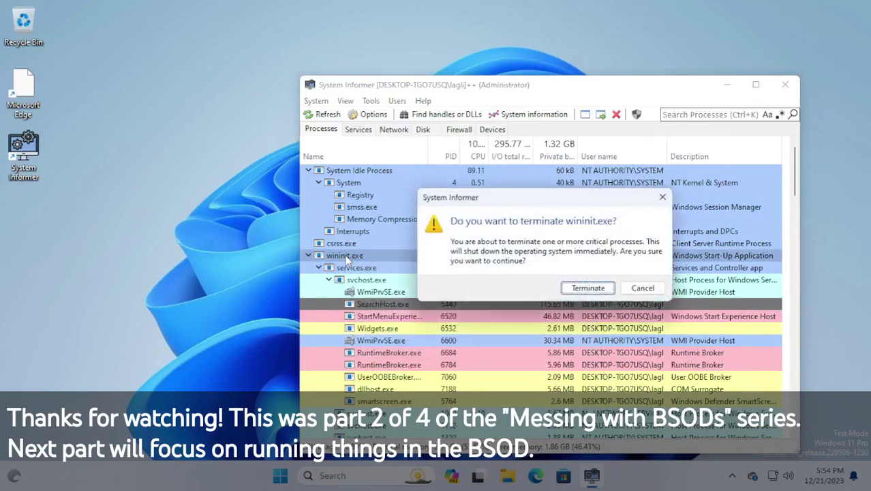
click(568, 285)
Open the properties of the System process and show its threads
scroll(394, 281, down, 10)
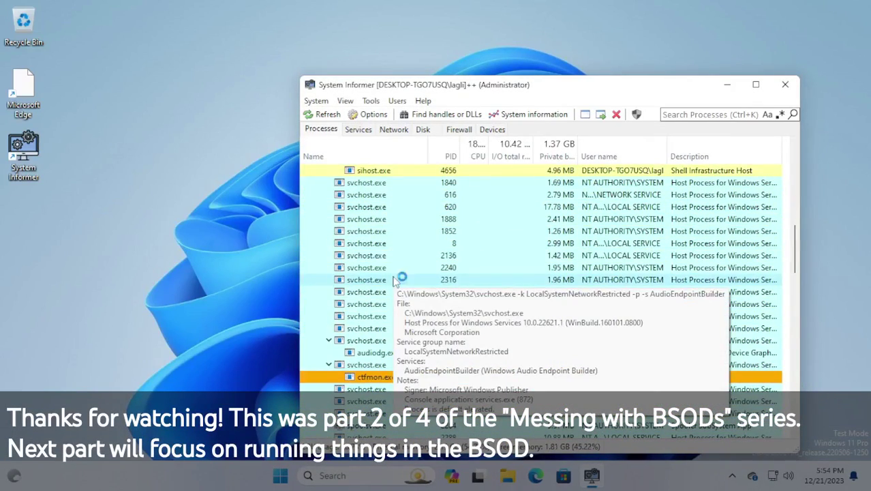
scroll(394, 281, up, 10)
right_click(375, 182)
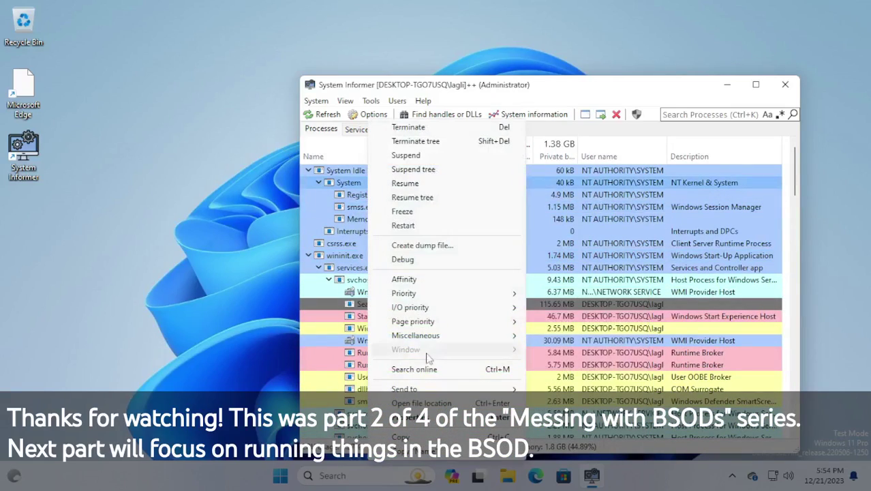
mouse_move(450, 341)
click(416, 417)
click(306, 132)
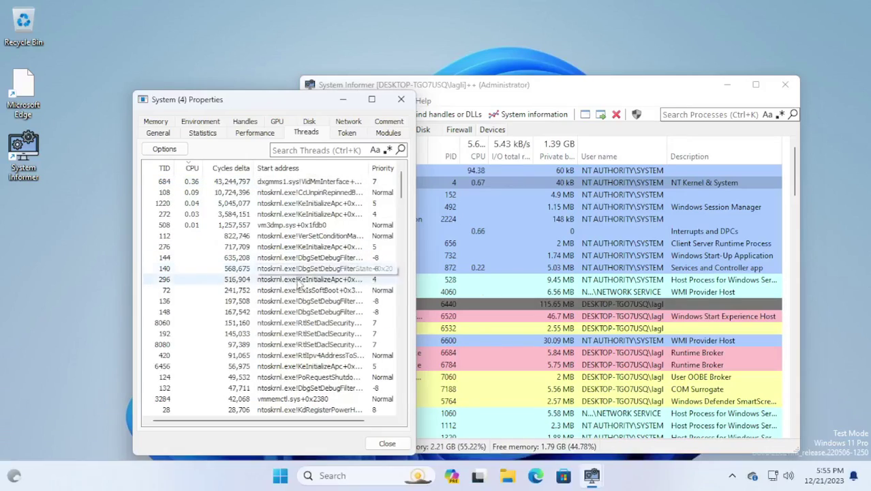
Filter the System process's threads for "tpm" and terminate the tpm.sys+0x15f0 thread
click(321, 150)
text(tpm)
click(283, 181)
key(Delete)
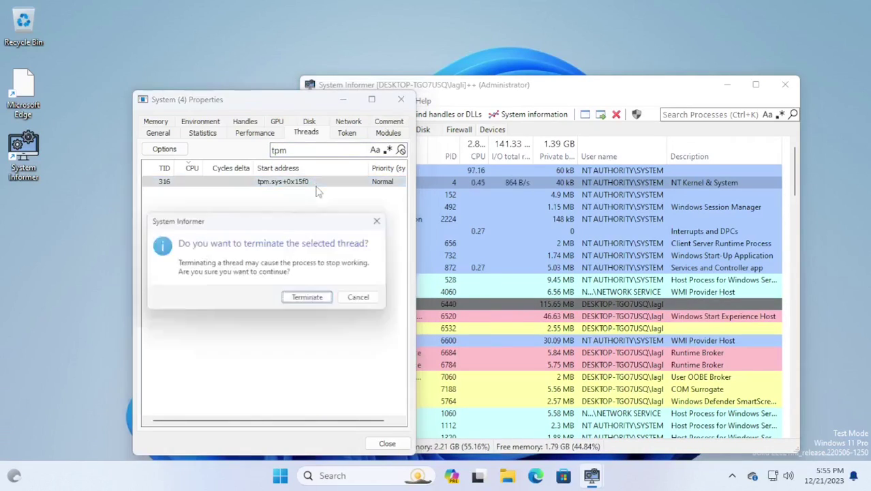
click(311, 299)
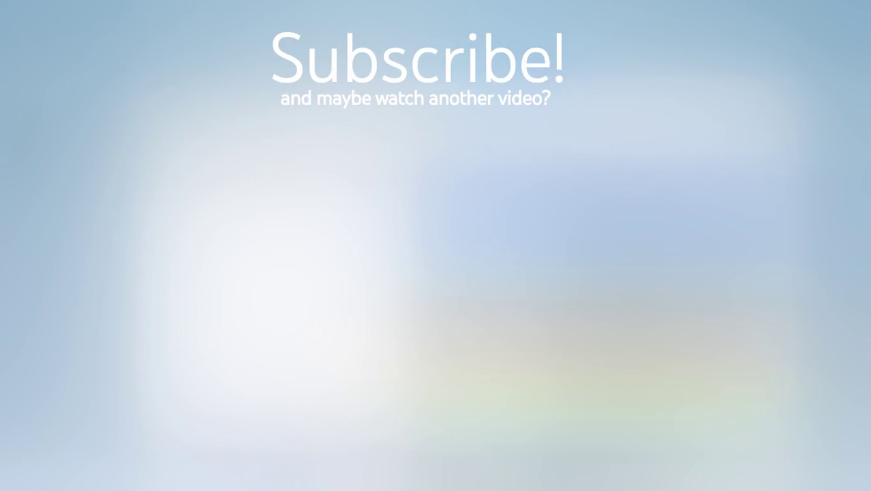